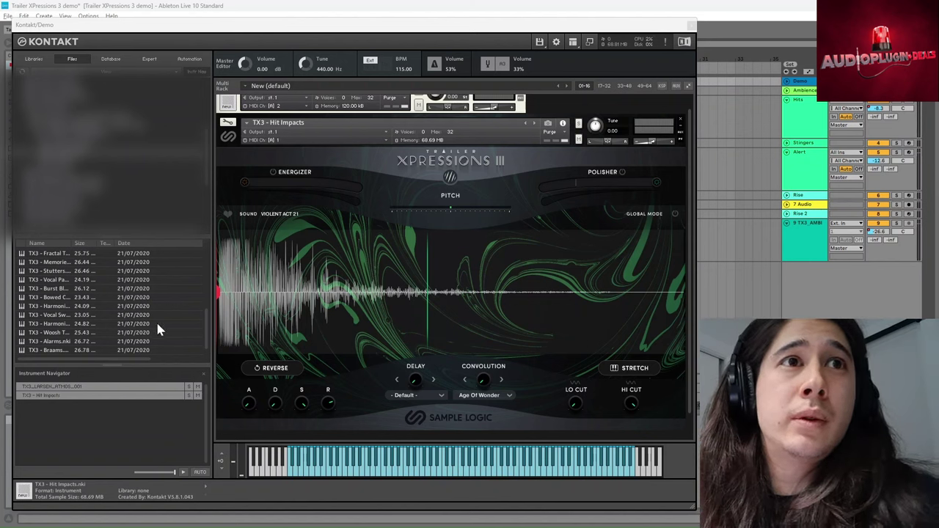
Audition Hit Impacts sounds Violent Act 14, Industrial Hit 05 and Violent Act 28, ending on Industrial Hit 02
scroll(149, 338, "up", 2)
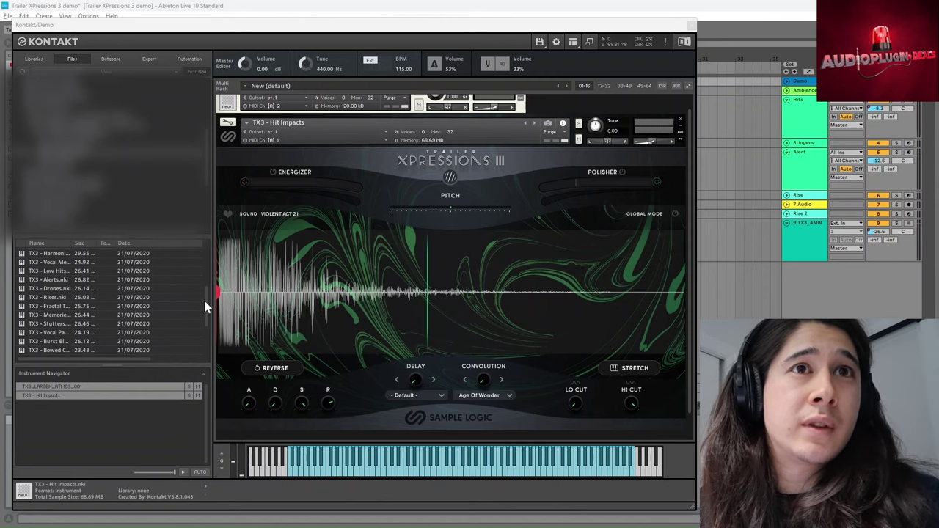
scroll(199, 256, "up", 3)
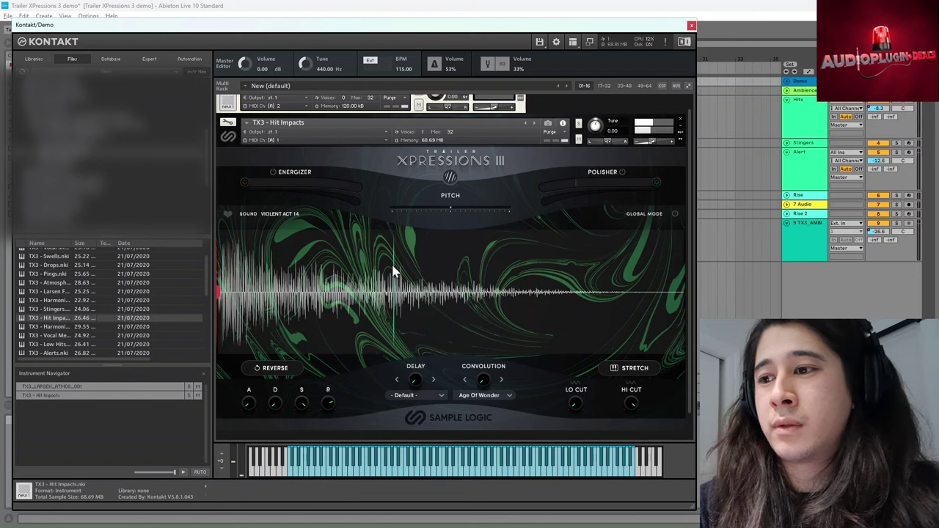
key("a")
key("a")
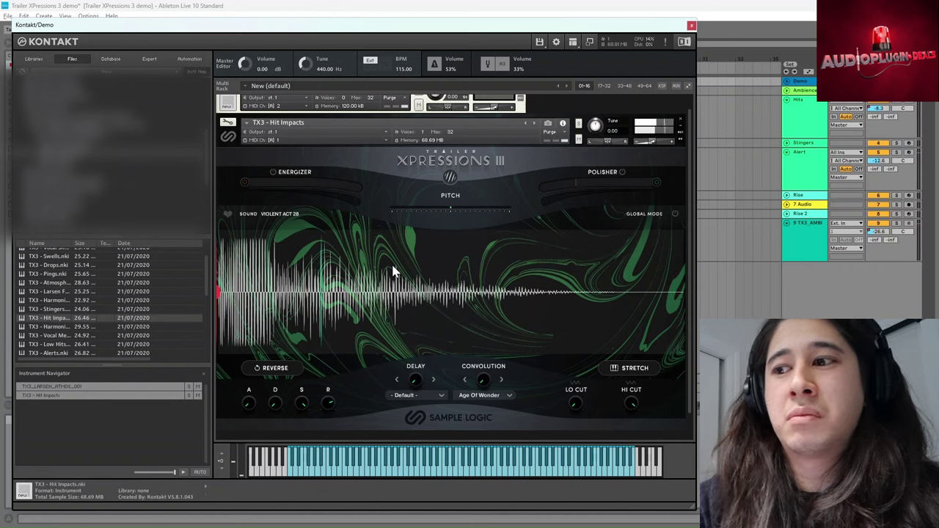
key("a")
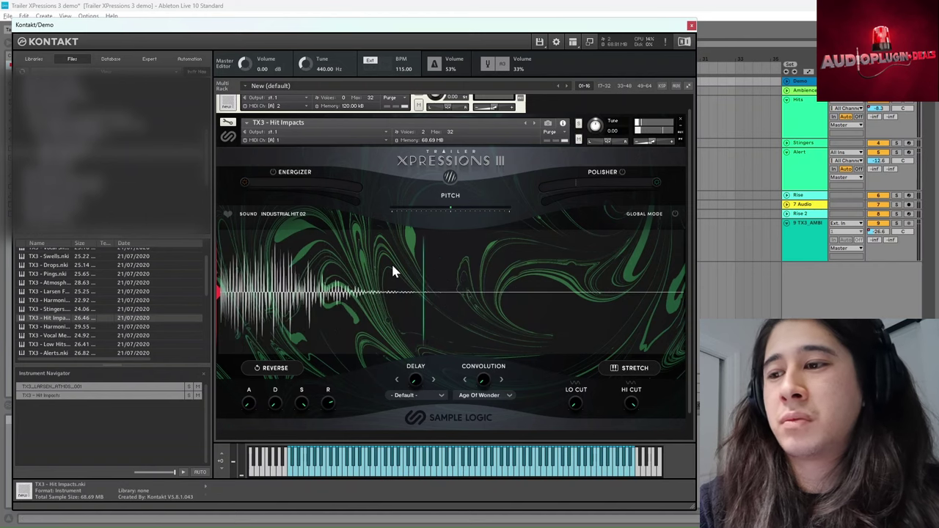
key("a")
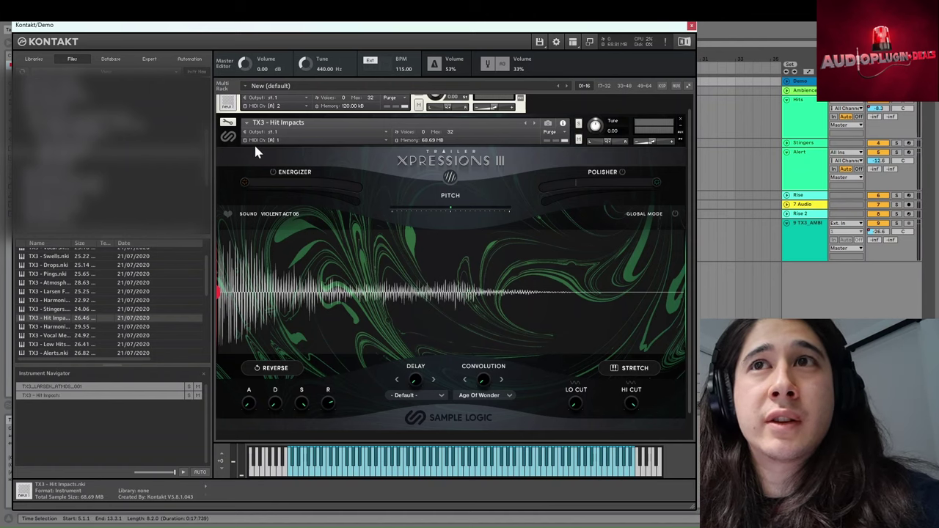
Turn on Global Mode, lower the hi cut to 979.2Hz and pitch the sound down
left_click(674, 213)
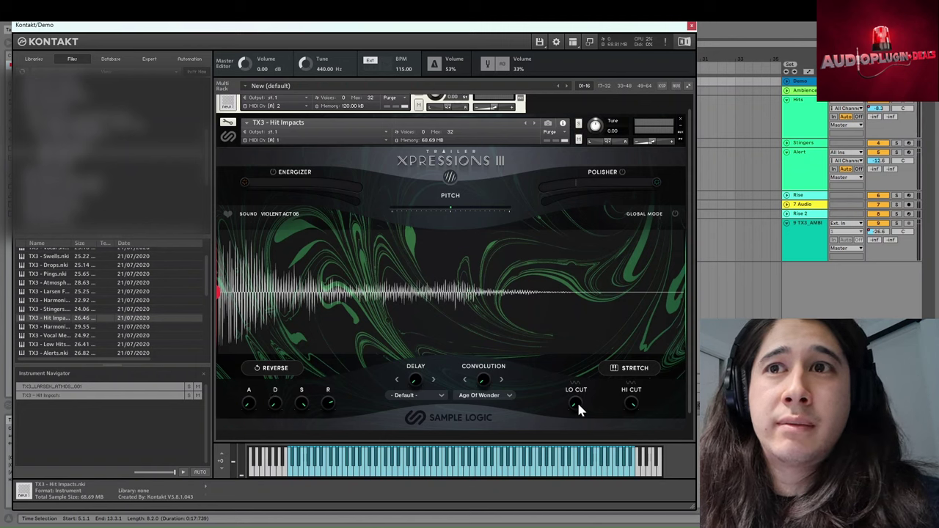
mouse_move(629, 406)
left_mouse_down()
mouse_move(631, 441)
mouse_move(631, 416)
left_mouse_up()
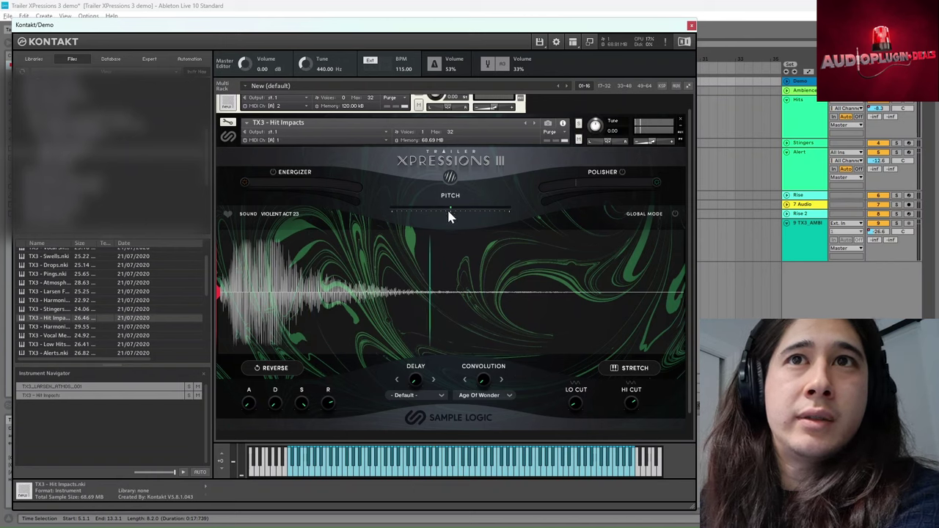
left_click_drag(452, 205, 444, 212)
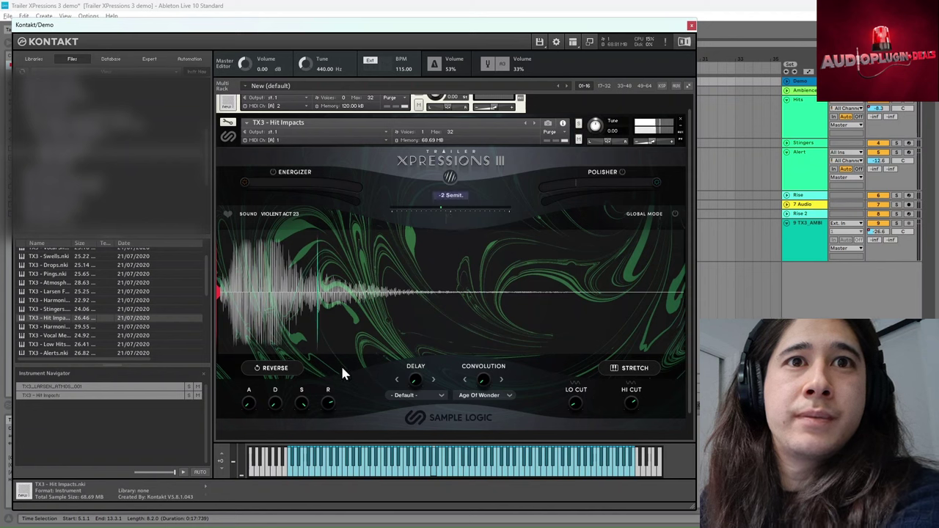
Adjust the envelope decay, drop sustain to -6.7dB and change the release time
left_click(274, 402)
left_click_drag(301, 402, 301, 421)
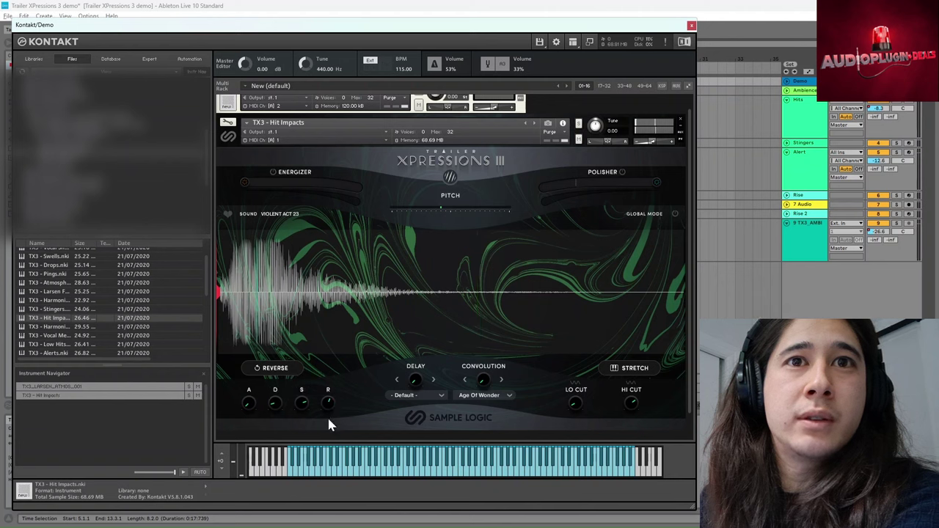
mouse_move(328, 403)
left_mouse_down()
mouse_move(334, 387)
mouse_move(333, 397)
left_mouse_up()
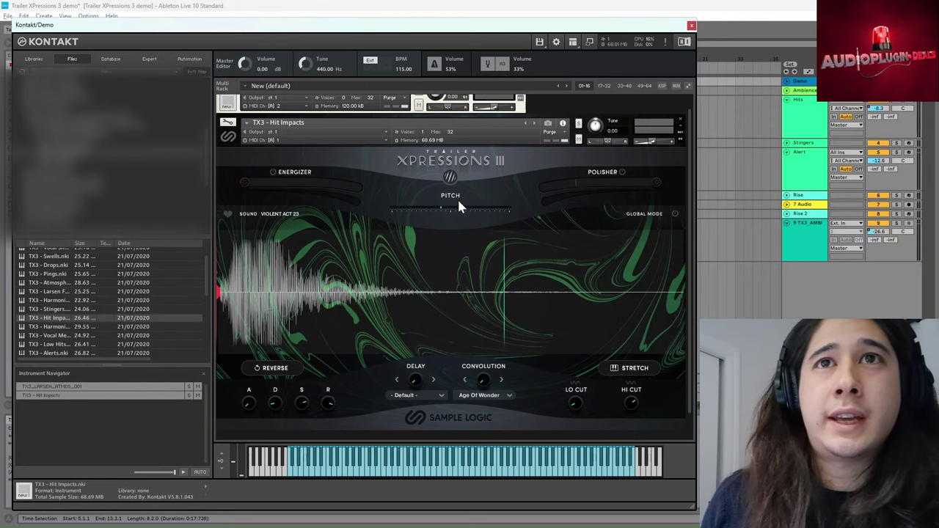
Nudge the pitch, add a little Energizer, and push the Polisher amount high
left_click_drag(442, 208, 446, 208)
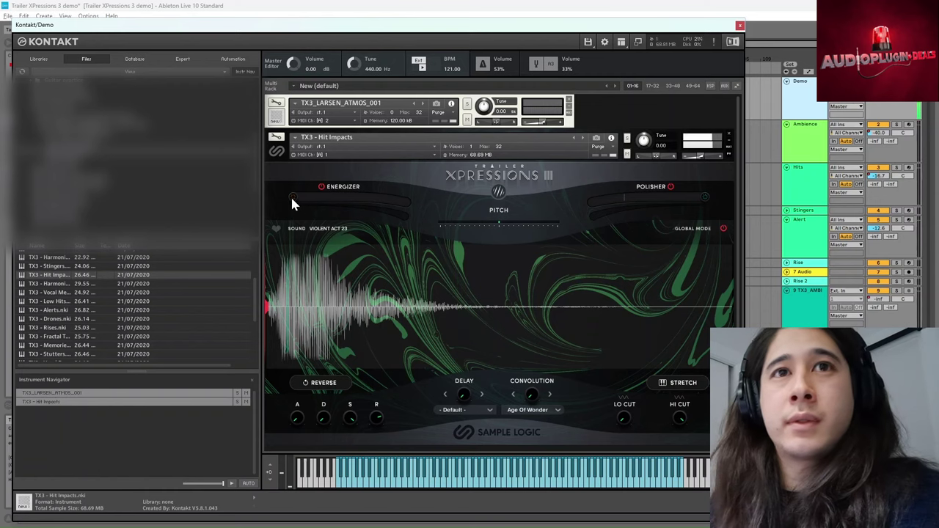
left_click_drag(292, 200, 328, 186)
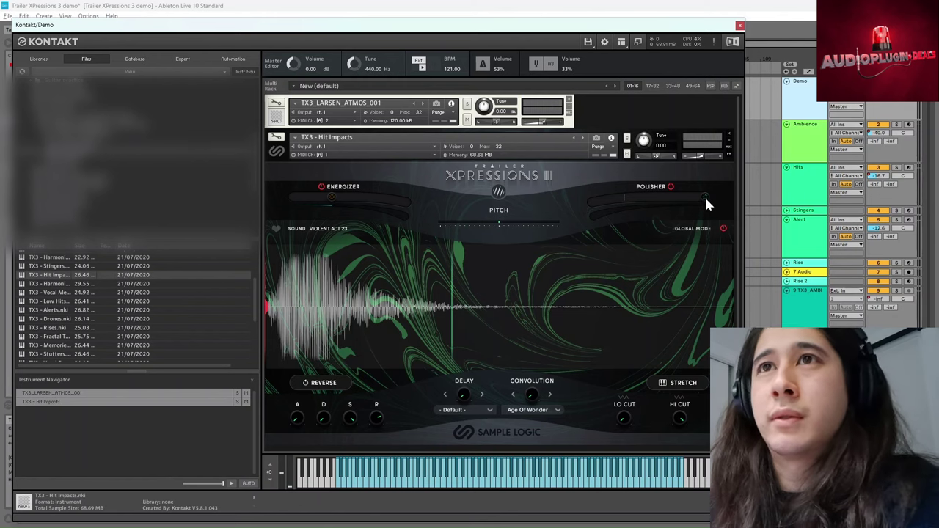
left_click_drag(706, 197, 701, 198)
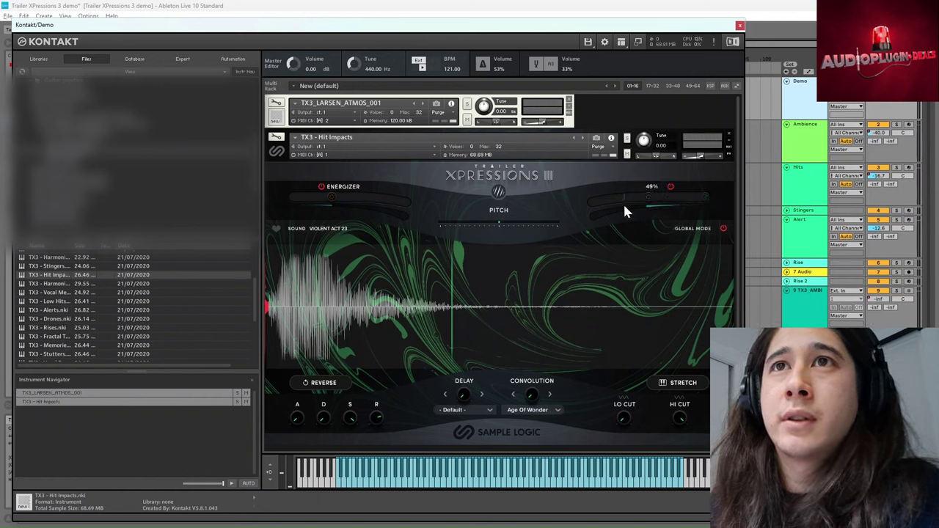
left_click_drag(622, 212, 592, 227)
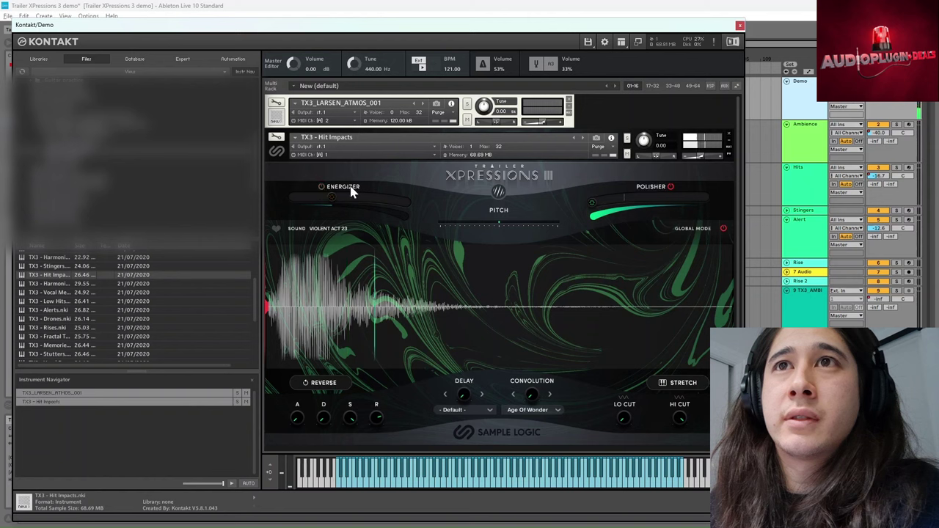
left_click_drag(592, 205, 593, 223)
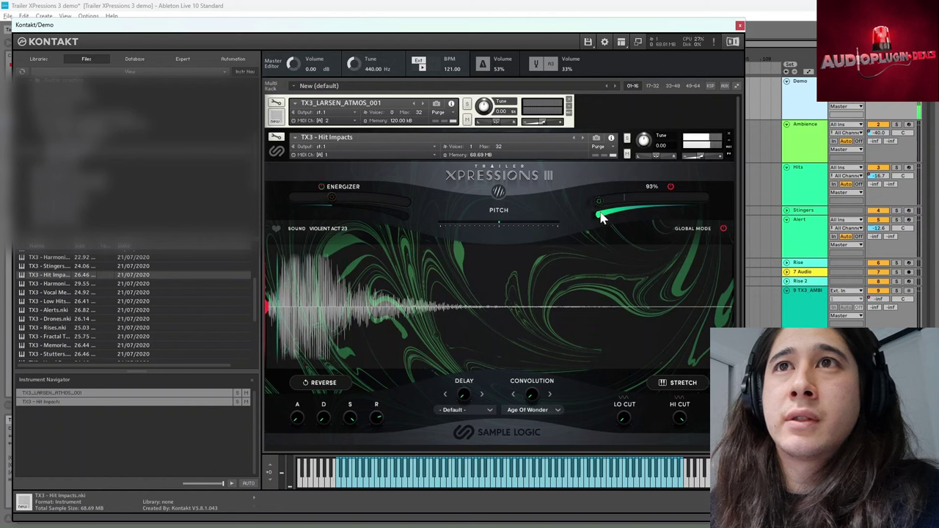
mouse_move(600, 216)
left_mouse_down()
mouse_move(708, 196)
mouse_move(586, 213)
left_mouse_up()
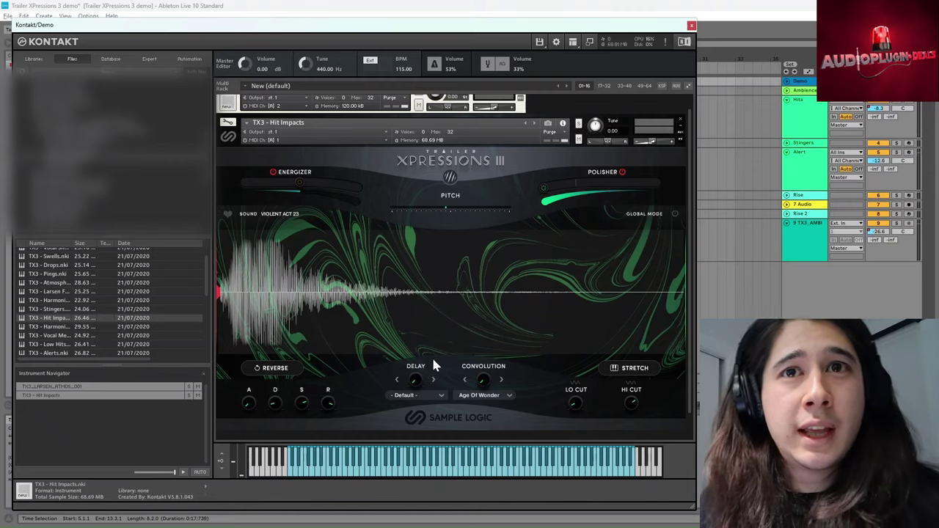
Browse the Delay and Convolution presets and raise the convolution amount to 54%
left_click(415, 396)
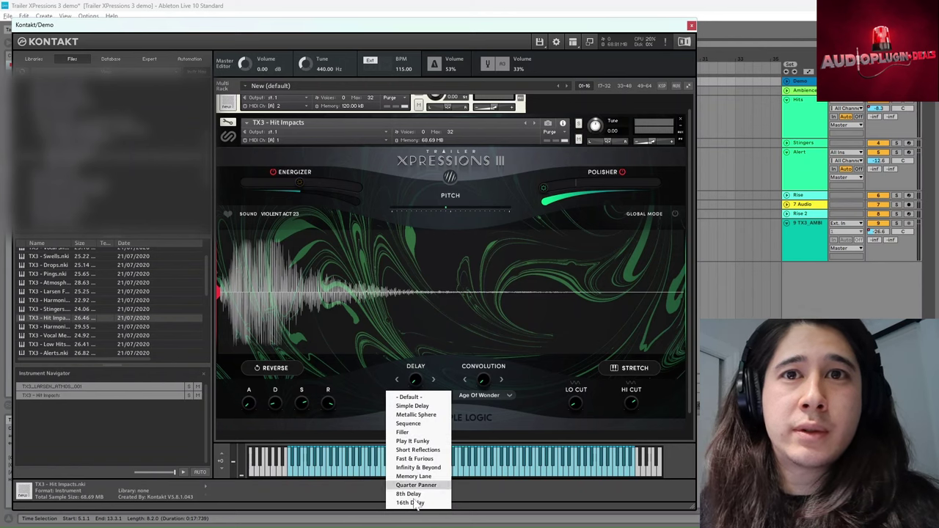
left_click(411, 363)
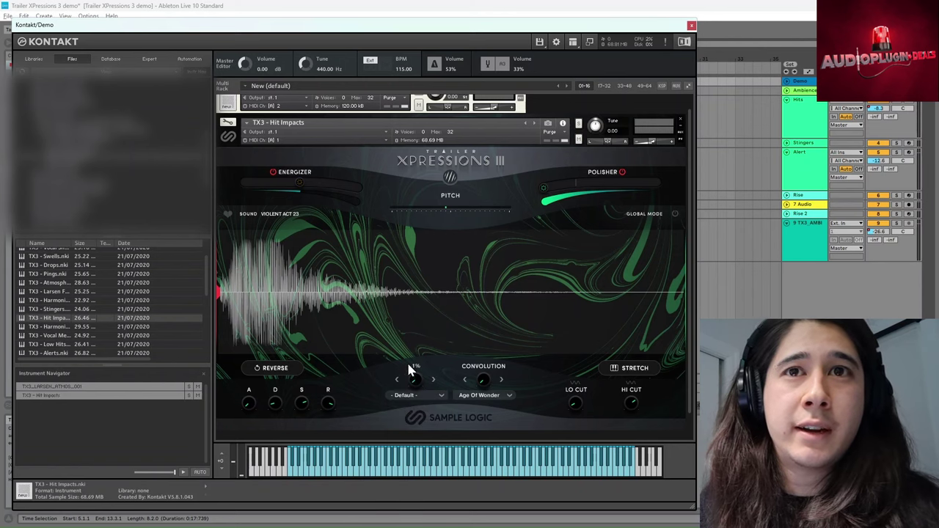
left_click(483, 396)
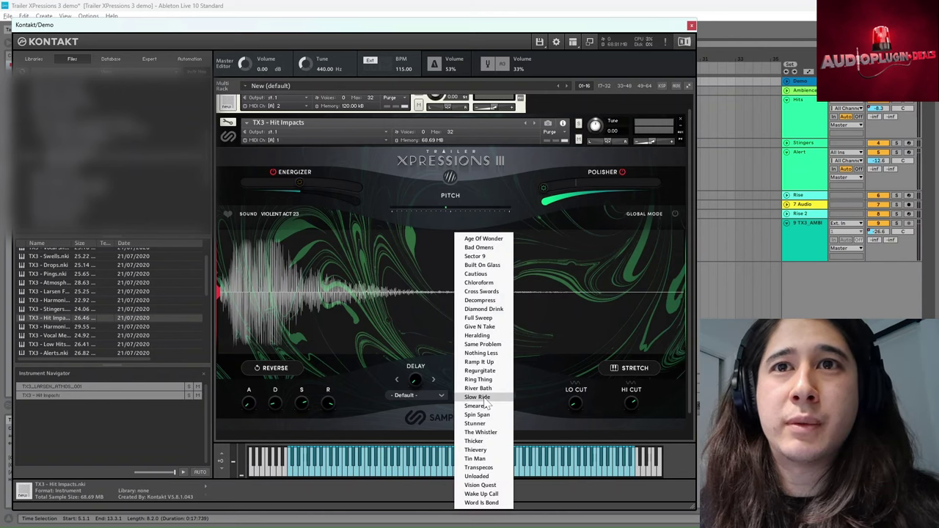
left_click(548, 392)
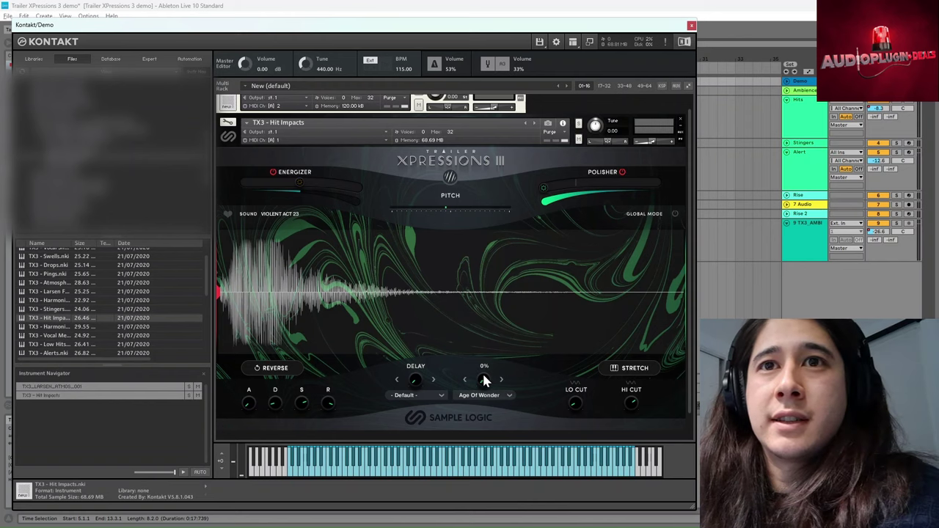
left_click_drag(484, 379, 477, 335)
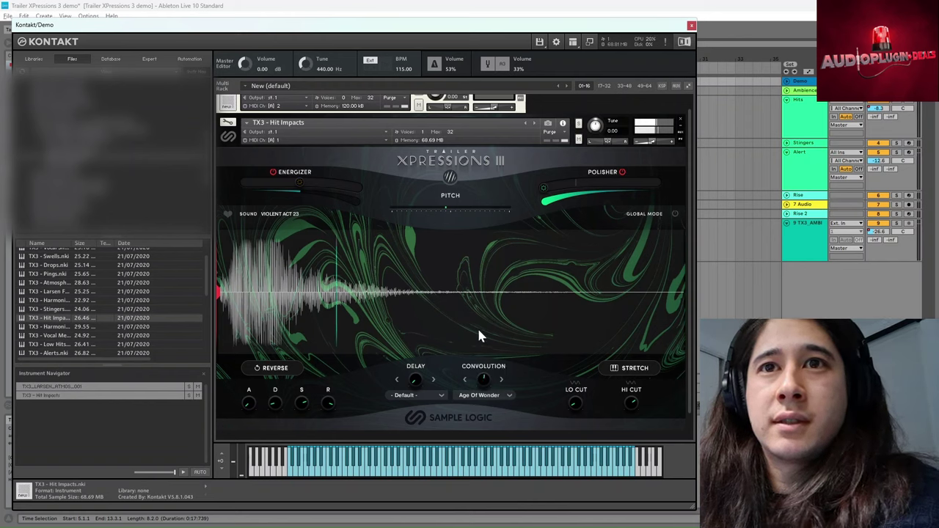
Load the Thievery convolution preset and raise its amount to 75%
left_click(494, 394)
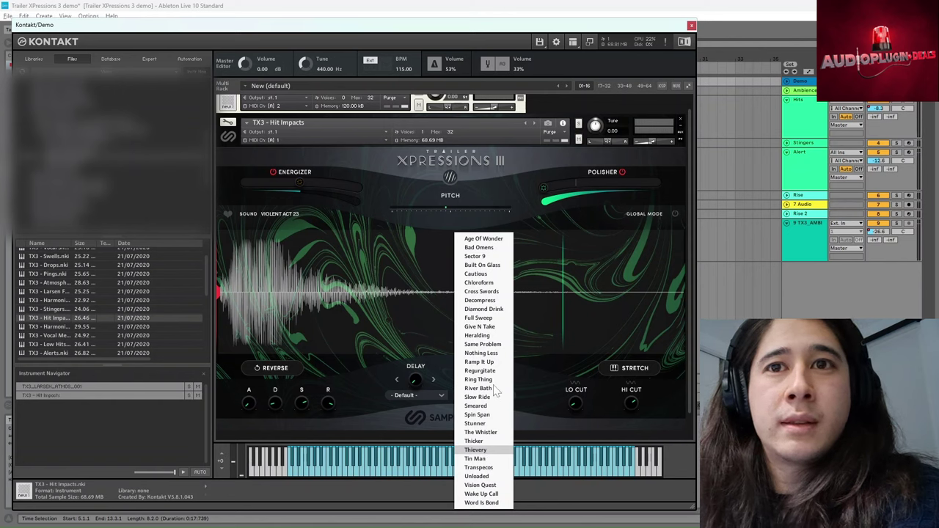
key("Return")
left_click_drag(485, 376, 507, 473)
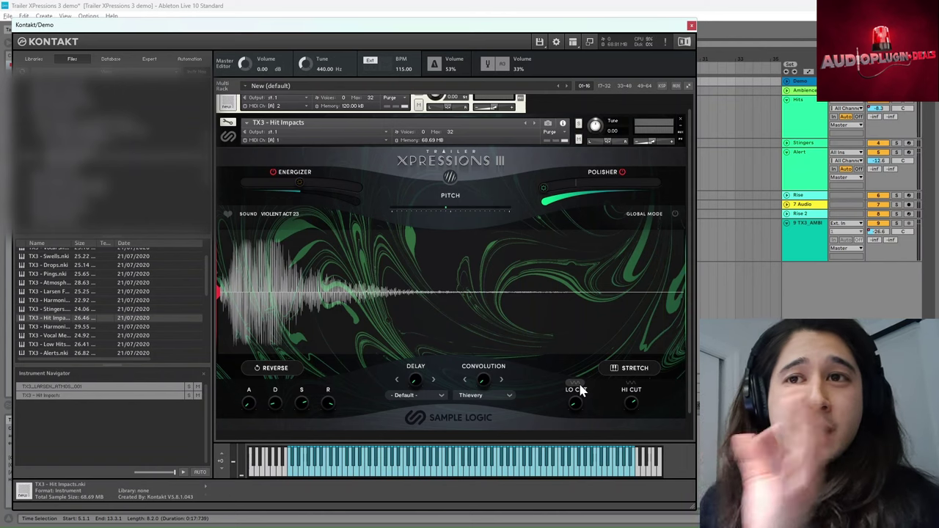
Set the lo cut's sine LFO speed to 8th, keeping 93% intensity and 33% fade-in
left_click(579, 388)
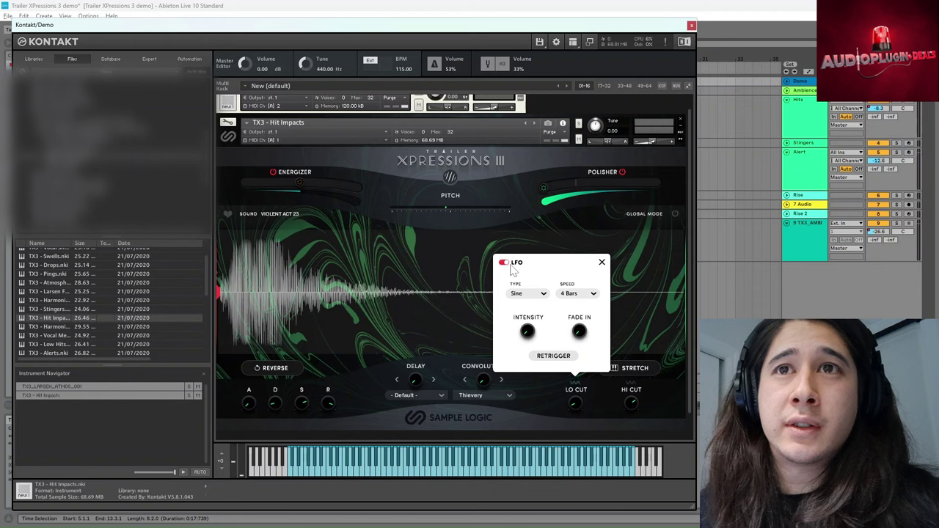
left_click(541, 294)
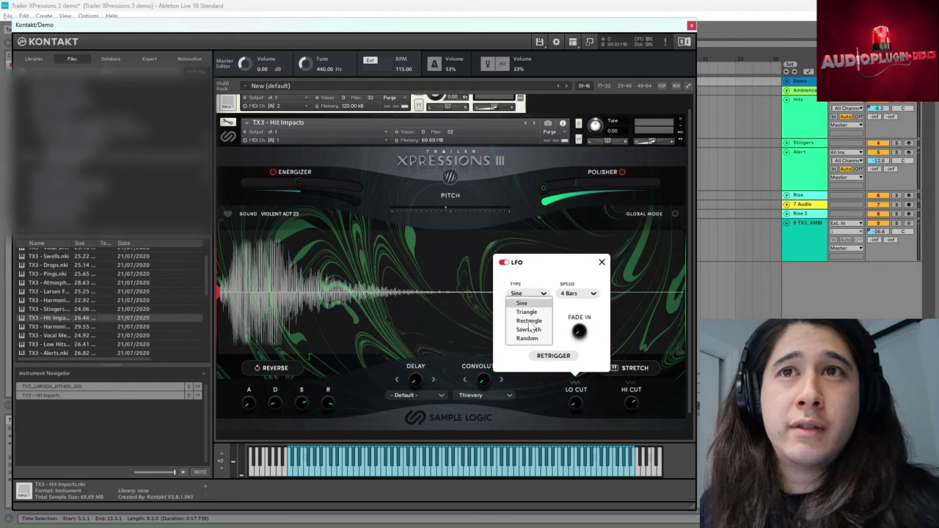
left_click(591, 295)
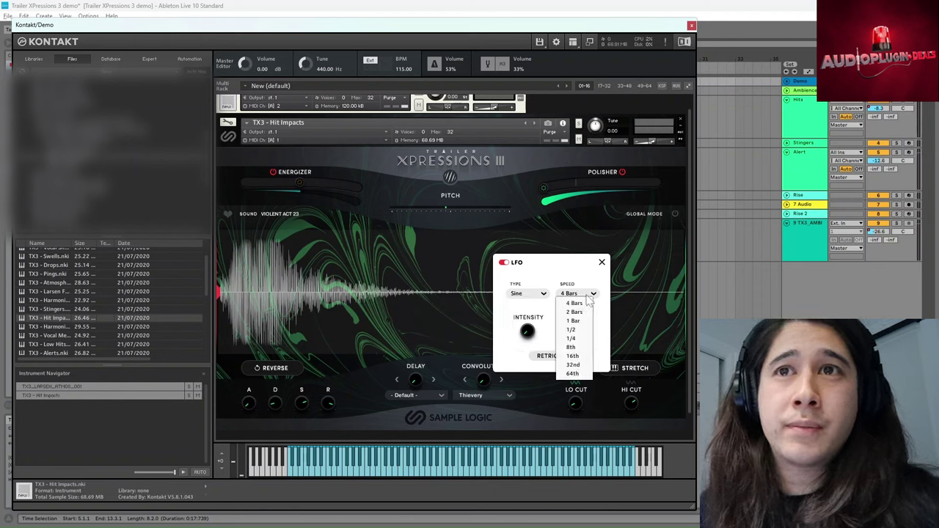
left_click(526, 334)
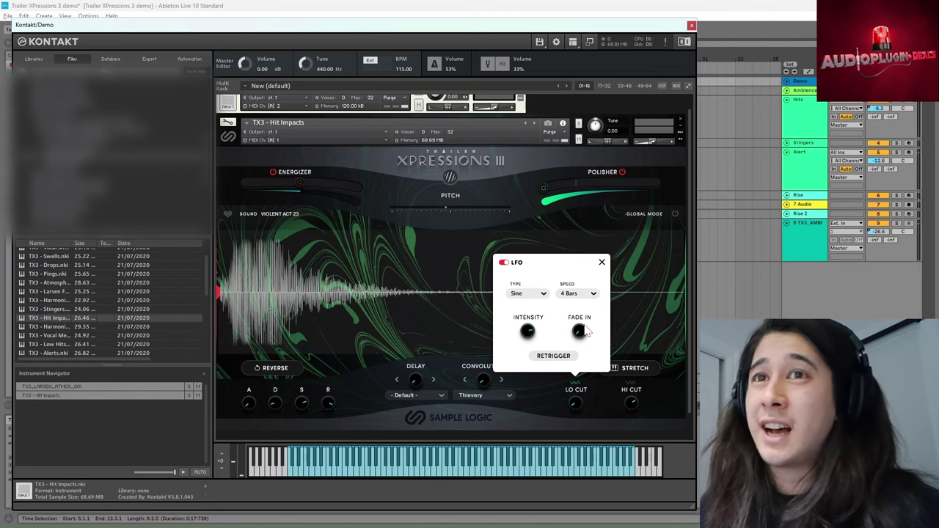
left_click(578, 293)
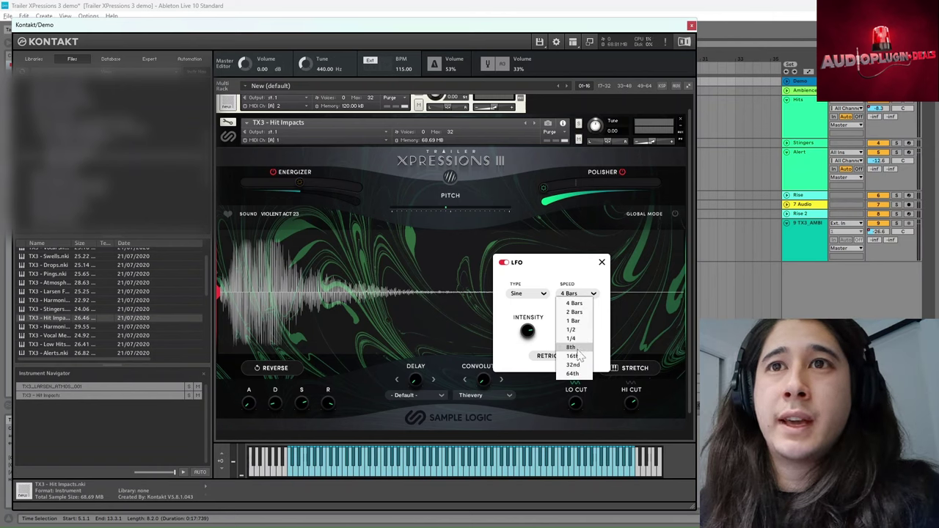
left_click(571, 347)
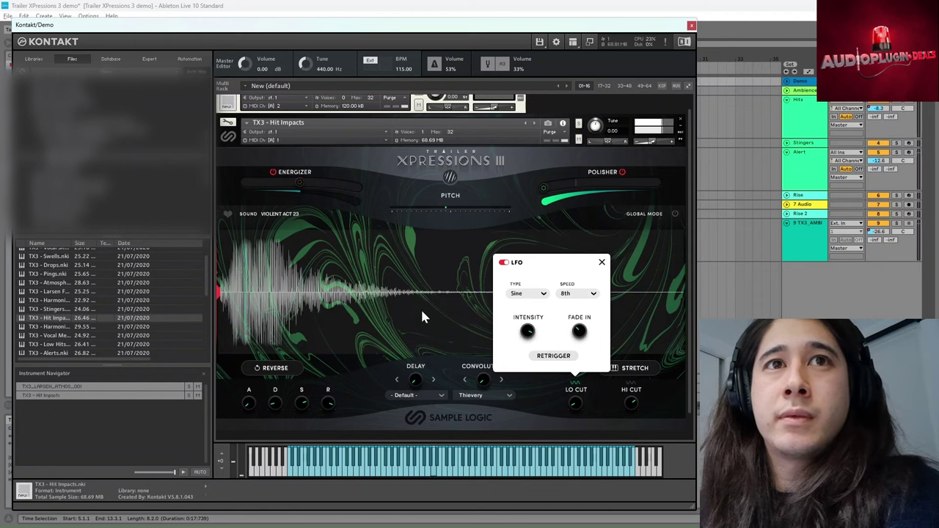
left_click(601, 263)
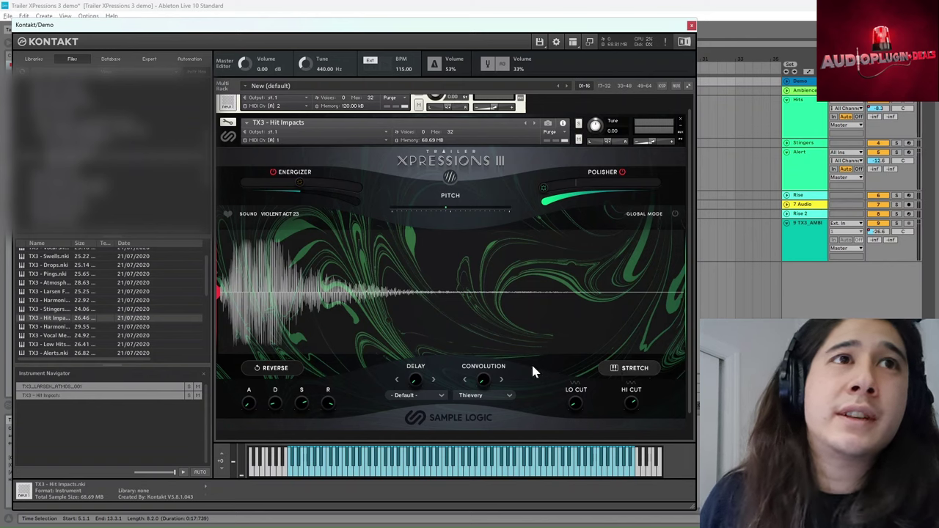
Replace Hit Impacts with TX3 - Vocal Melodies.nki, loading the Female Etherium 04 sound
scroll(132, 314, "up", 2)
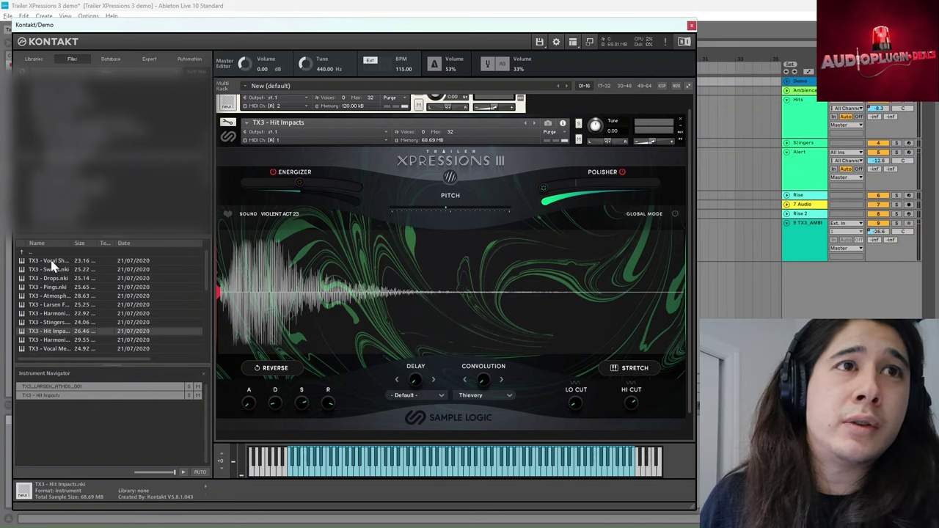
scroll(53, 269, "down", 2)
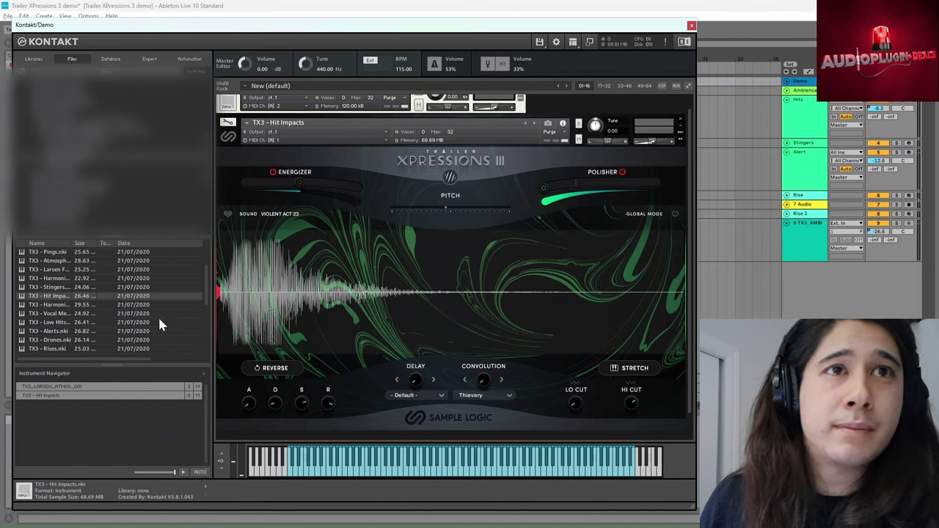
left_click_drag(294, 317, 299, 320)
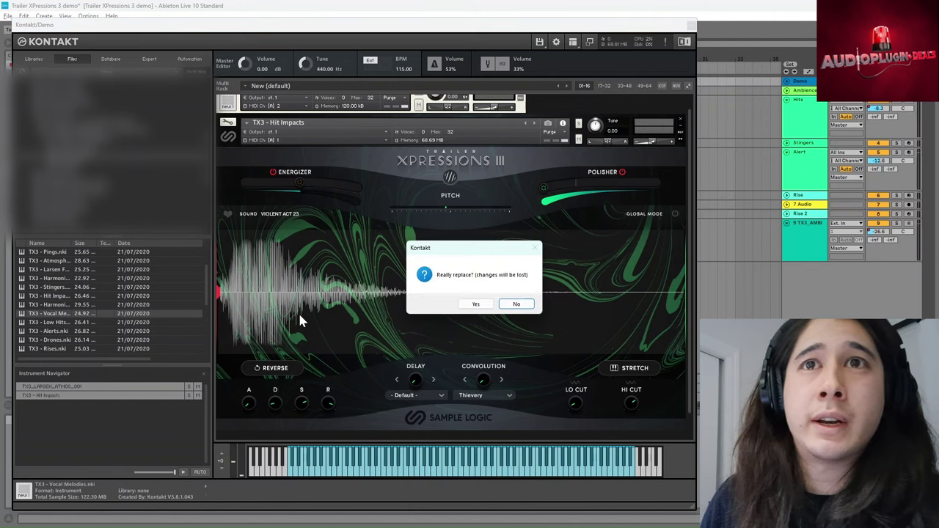
left_click(476, 303)
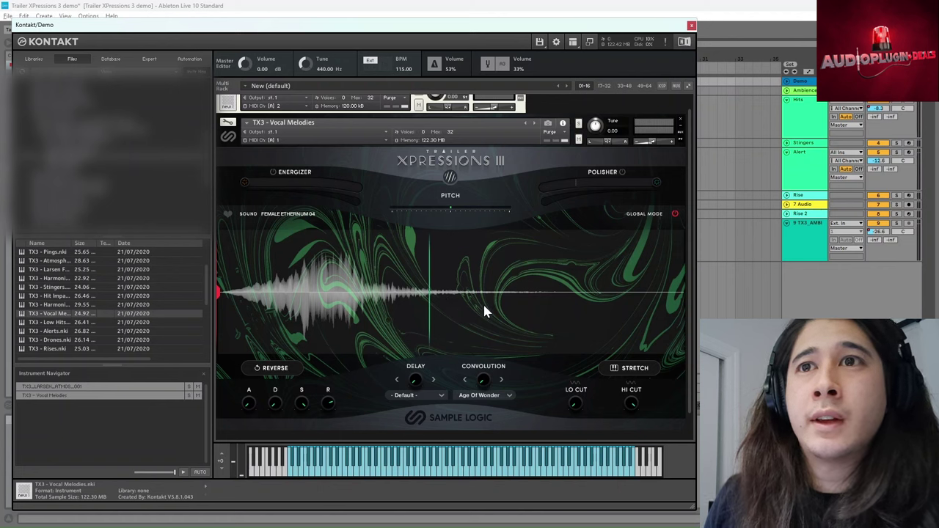
Enable STRETCH on the Female Etherium 04 vocal and play two notes to hear it
left_click(620, 374)
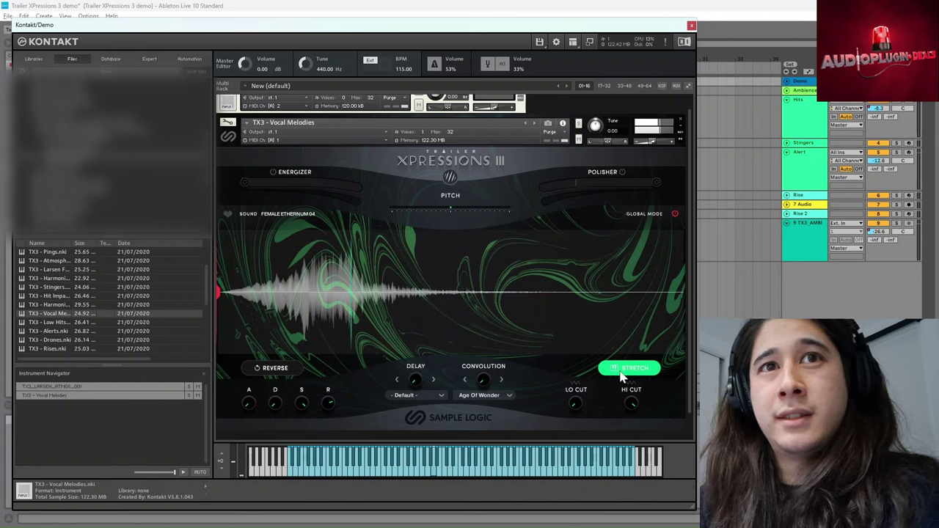
key("a")
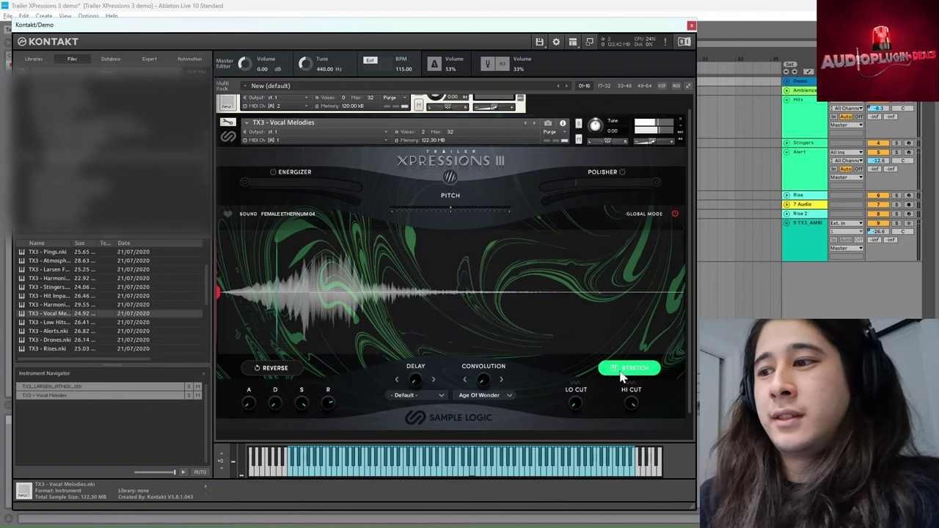
key("a")
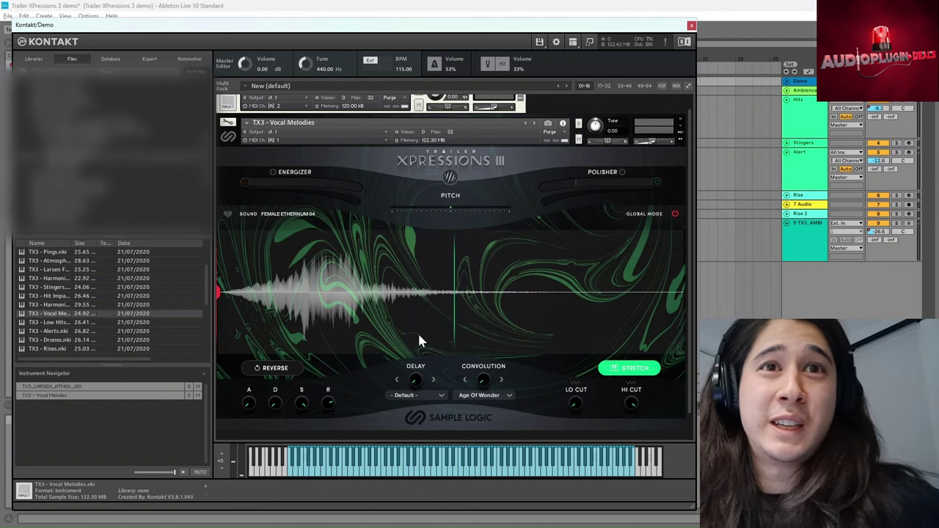
Reverse the vocal and move its start marker left toward the middle of the waveform
left_click(282, 369)
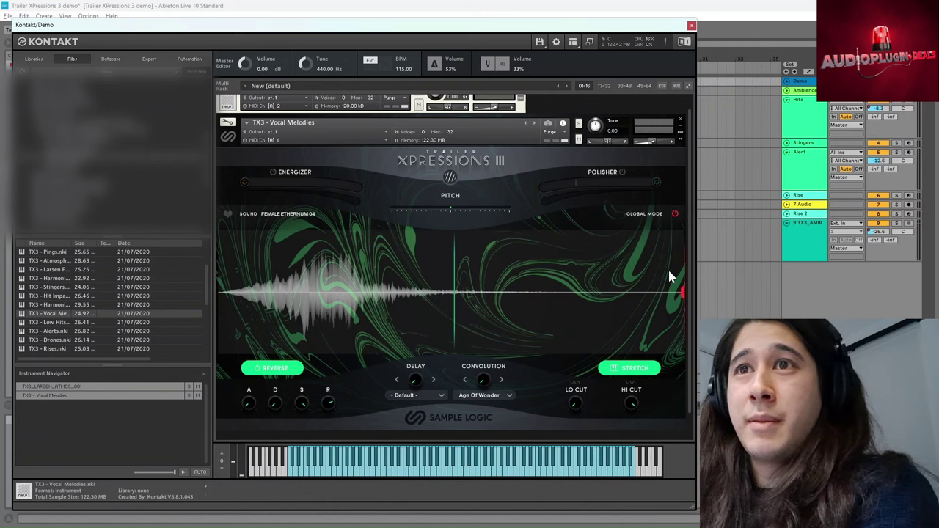
left_click_drag(631, 291, 443, 315)
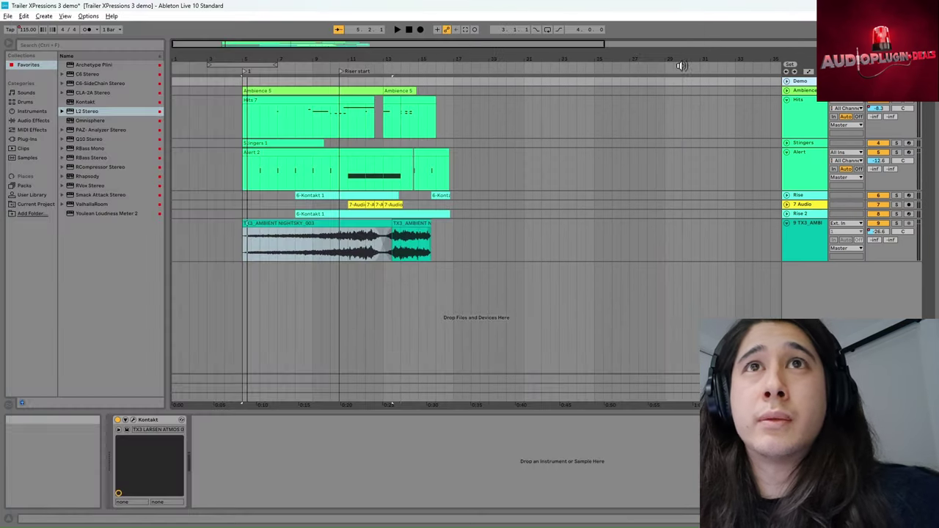
Close the Kontakt window and select the Ambience 5 clip in the arrangement
left_click(692, 27)
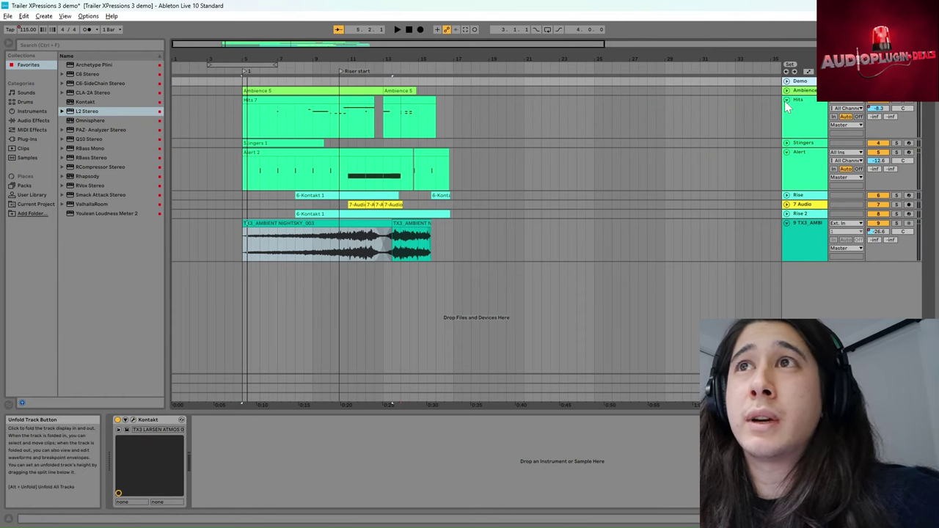
left_click(275, 90)
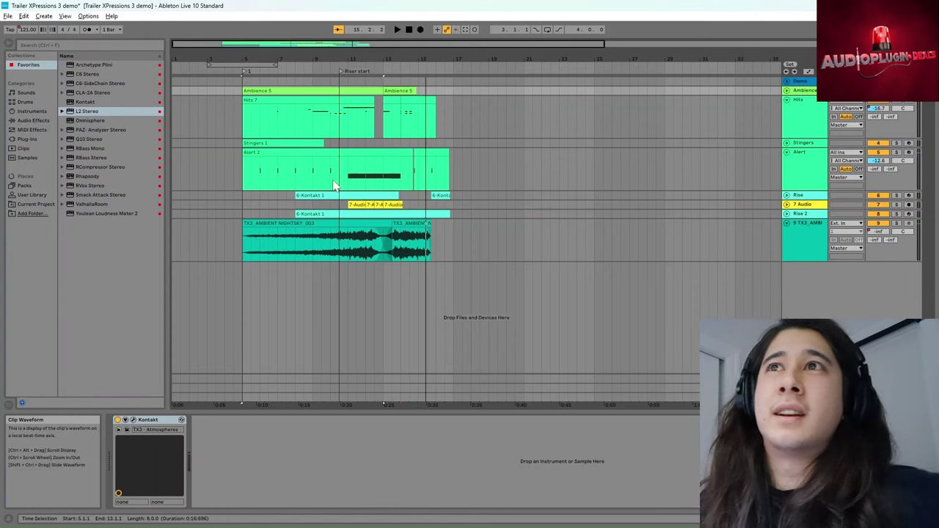
Unfold the Demo track, set the insert point at bar 5, and bring up Kontakt
left_click(787, 81)
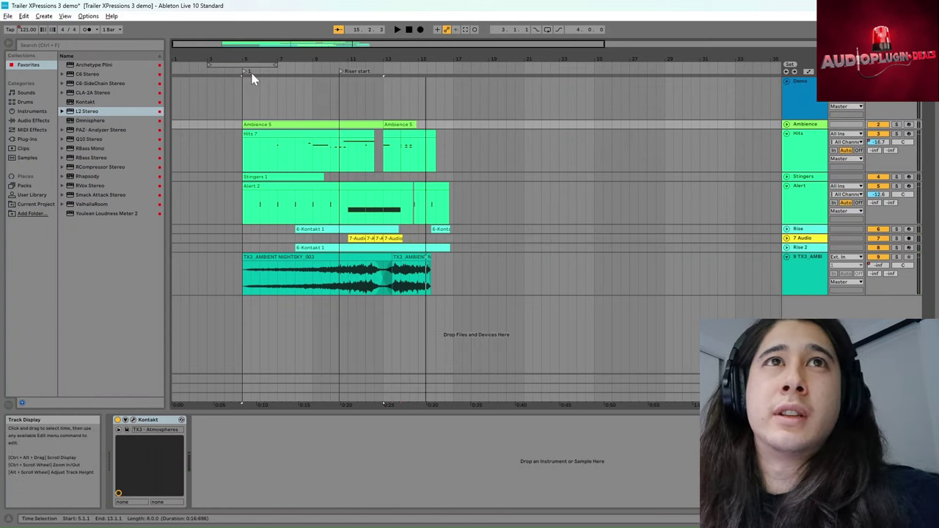
left_click(253, 99)
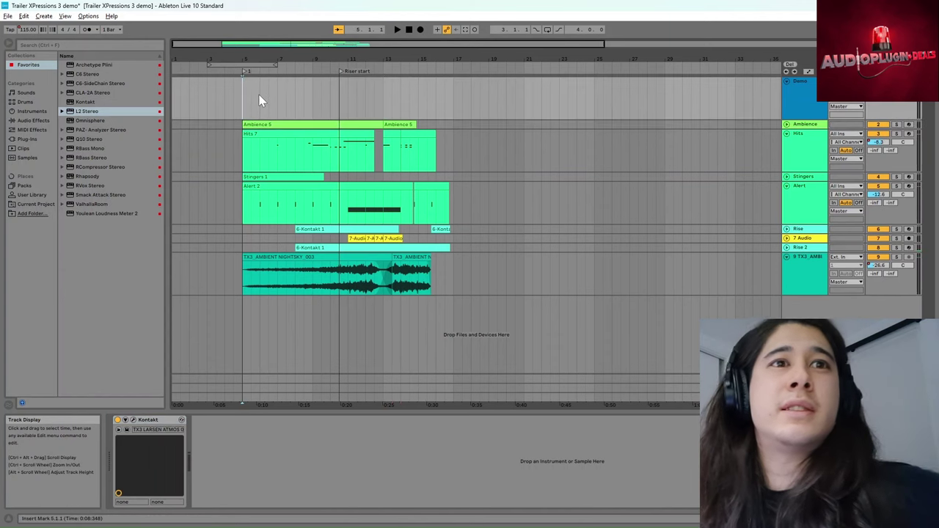
left_click(132, 420)
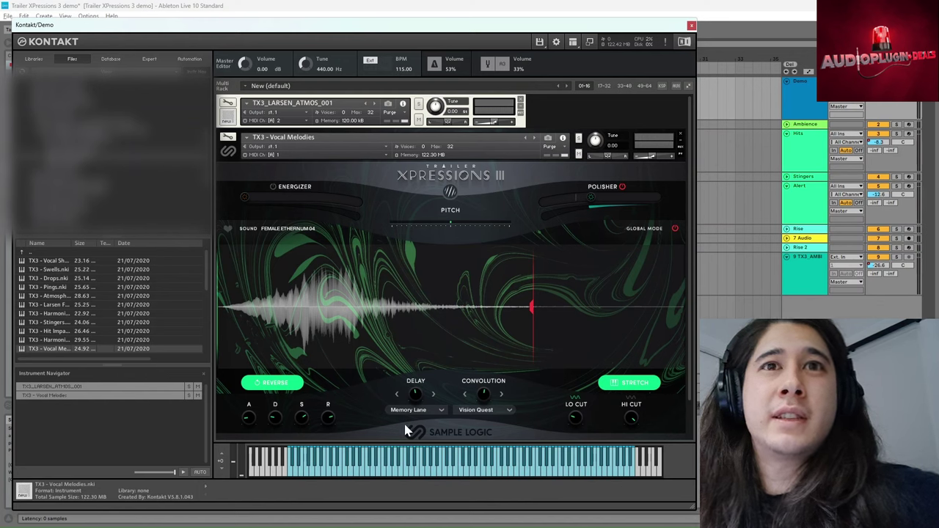
Turn off reverse, move the vocal start left, set 43 ms attack and Energizer to 27%
left_click(276, 388)
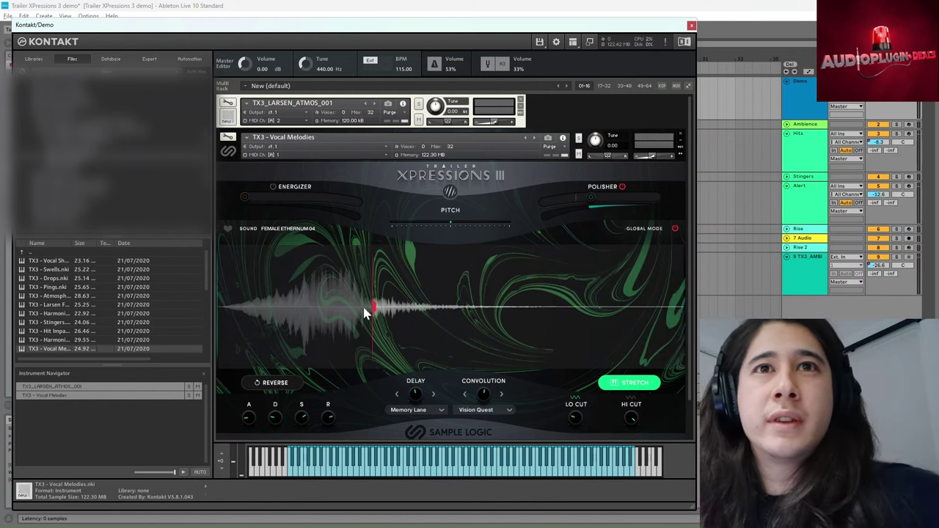
left_click_drag(370, 311, 230, 310)
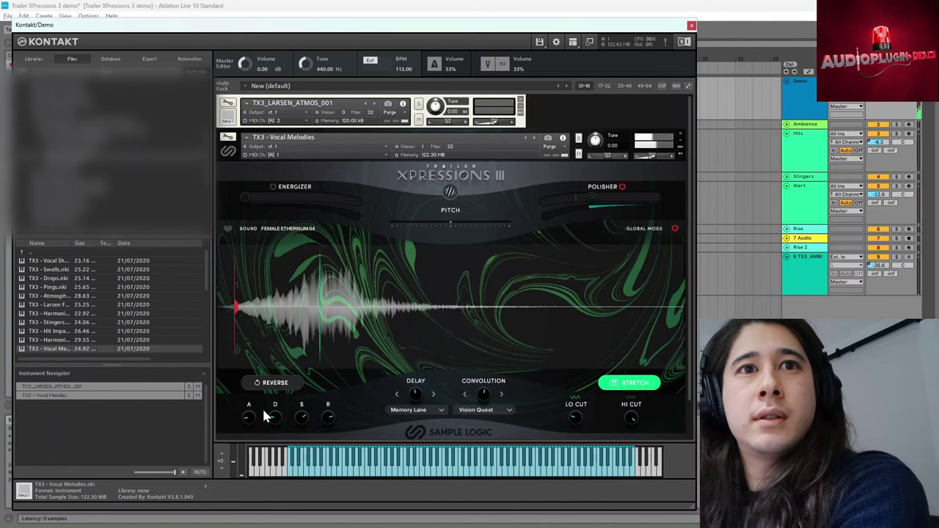
left_click_drag(248, 412, 248, 402)
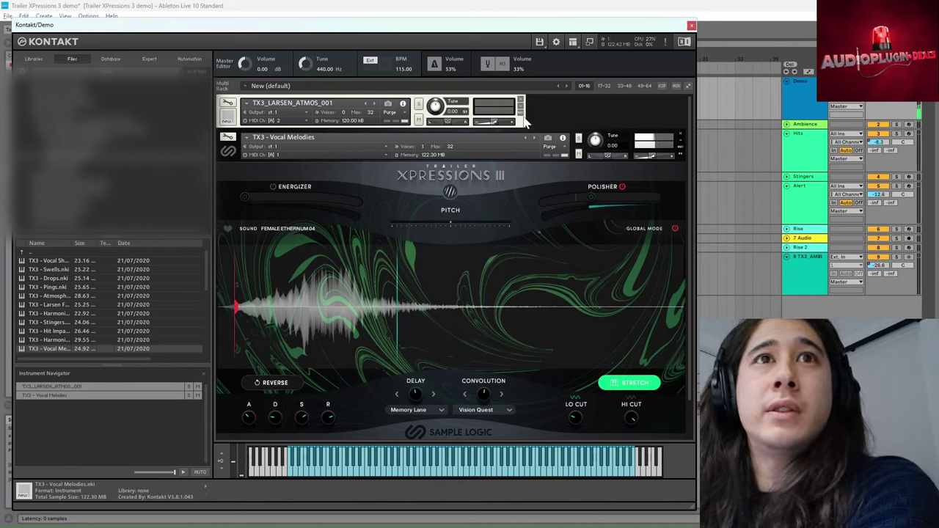
left_click(272, 185)
left_click_drag(247, 192, 283, 201)
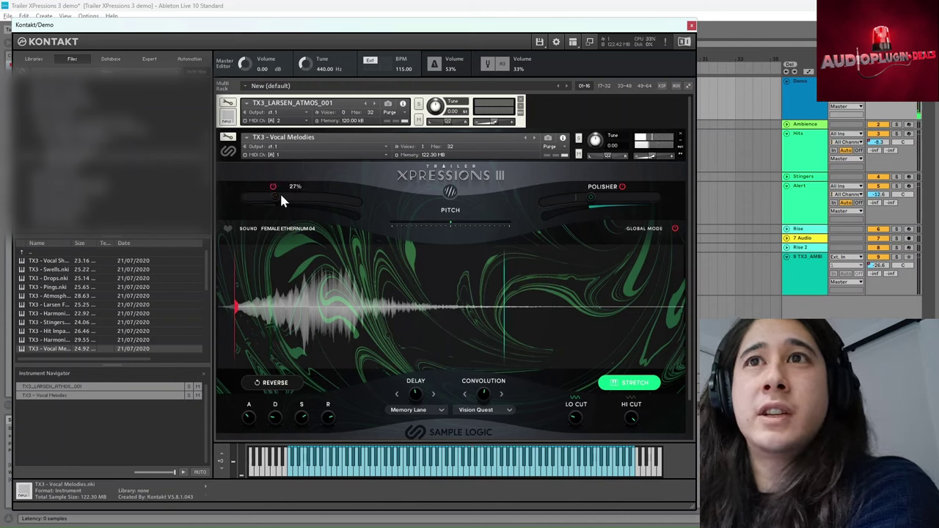
left_click(691, 25)
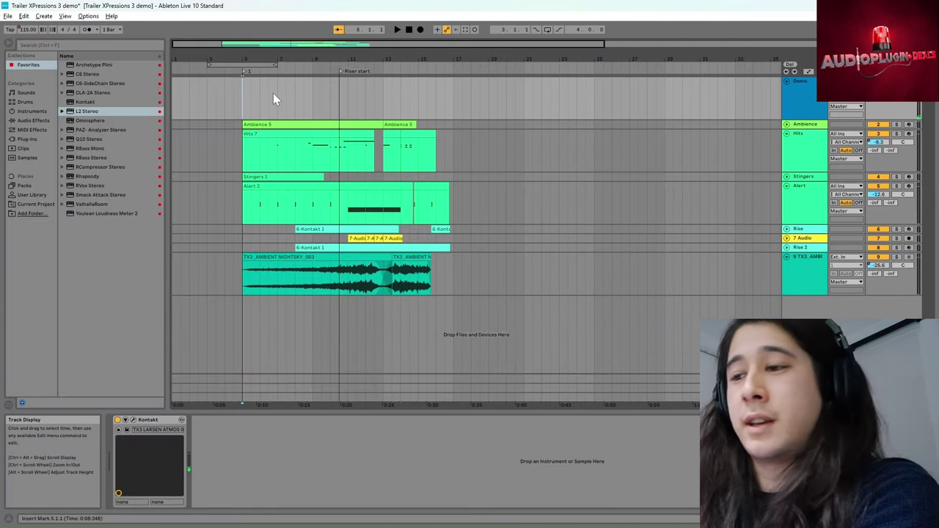
Record a MIDI performance on the Demo track as 'Demo 2', from bar 5 to about bar 17
key("F9")
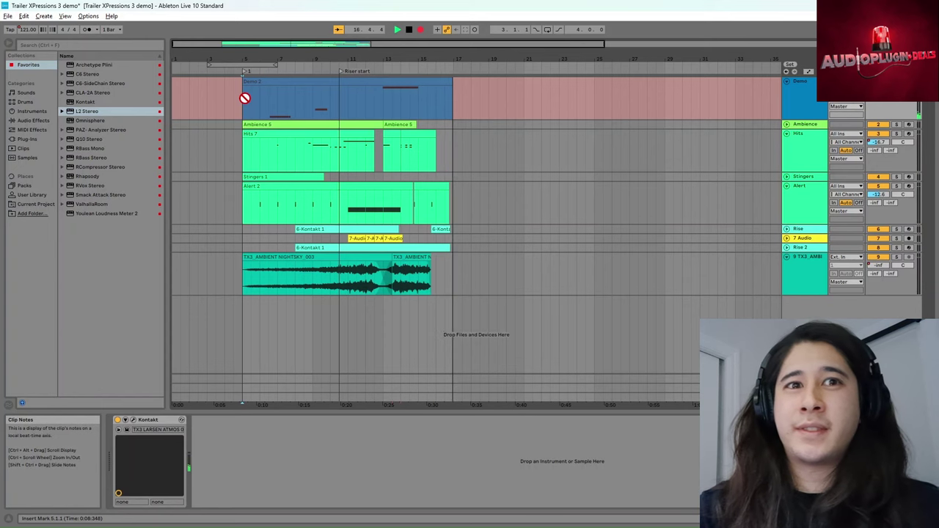
key("space")
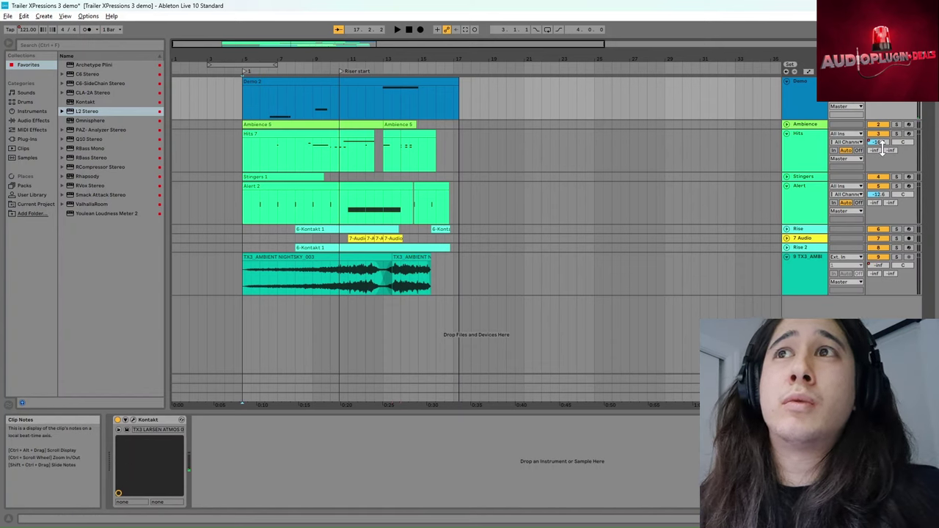
left_click(249, 125)
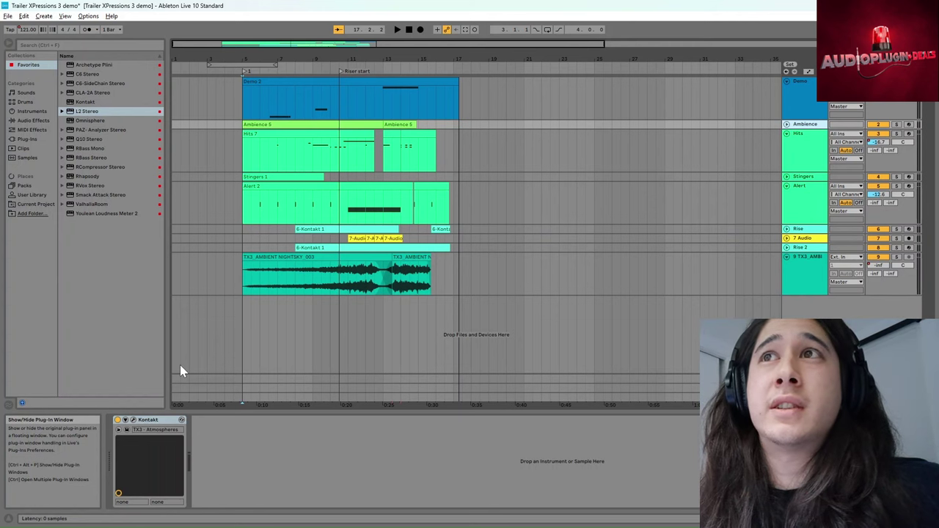
key("ctrl+alt+p")
key("ctrl+alt+p")
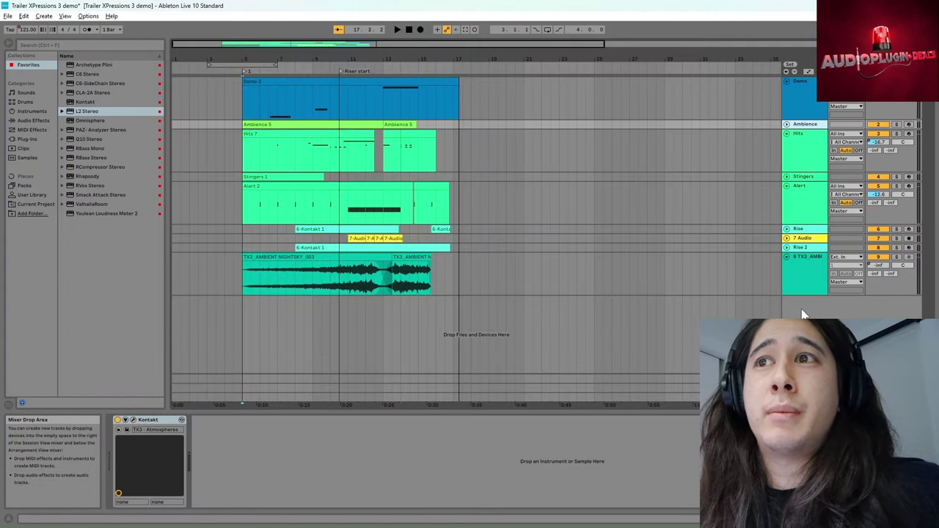
Add MIDI track 10 after track 9 and load an empty Kontakt instance onto it
left_click(803, 277)
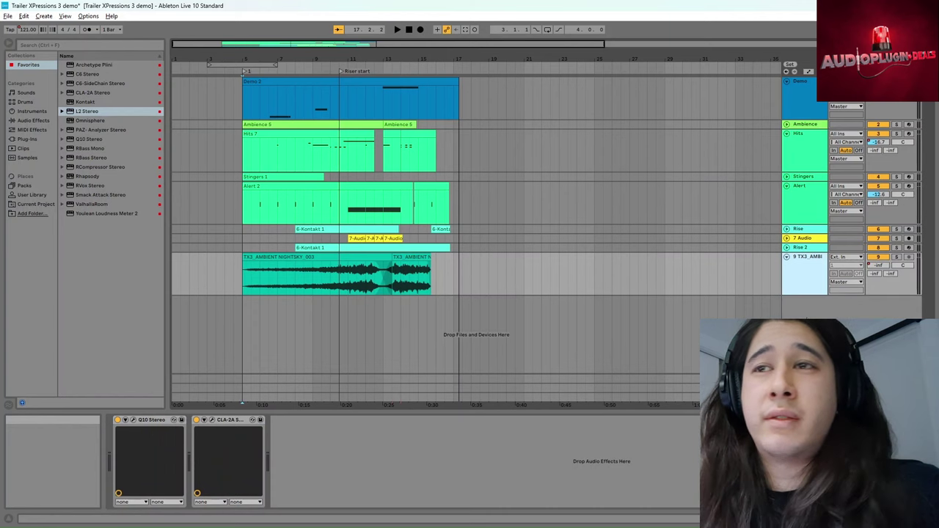
key("ctrl+shift+t")
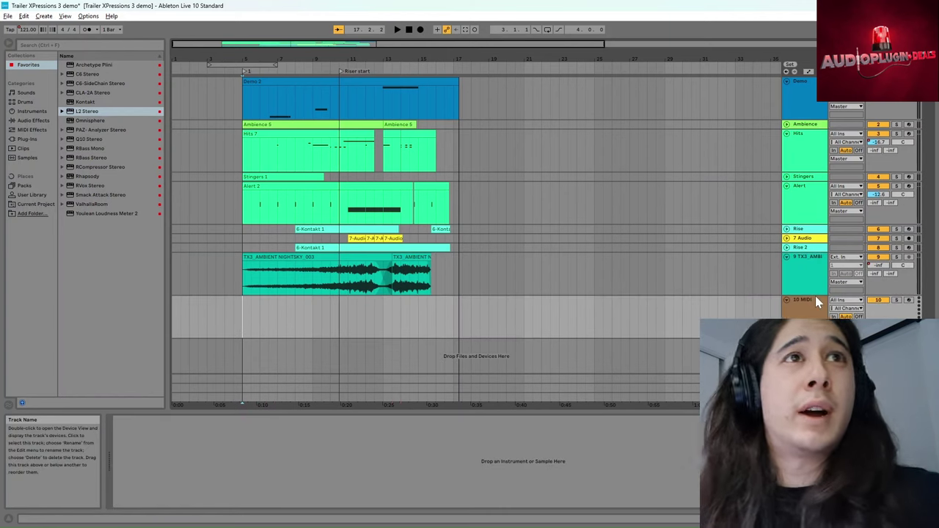
left_click_drag(85, 101, 259, 146)
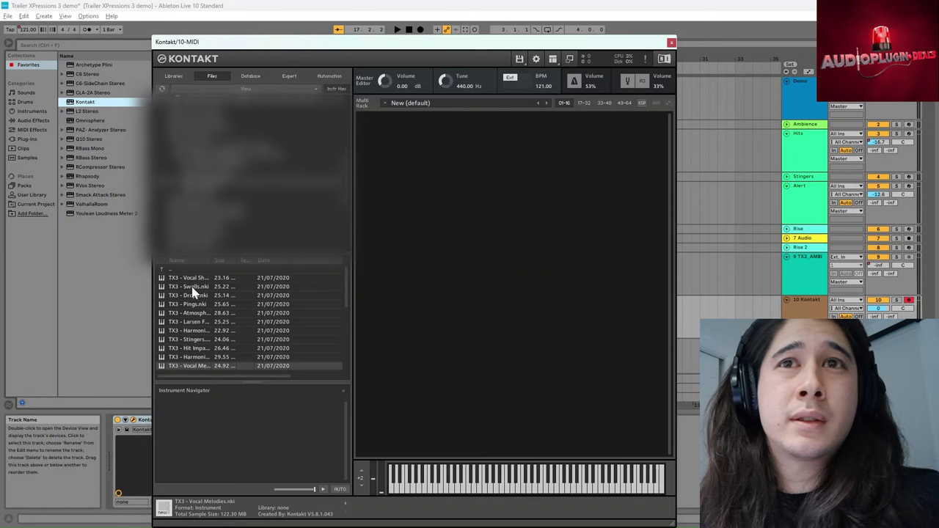
Load TX3 - Larsen Feedbacks into the empty rack, then drop TX3 - Memories.nki onto it
left_click_drag(190, 285, 577, 289)
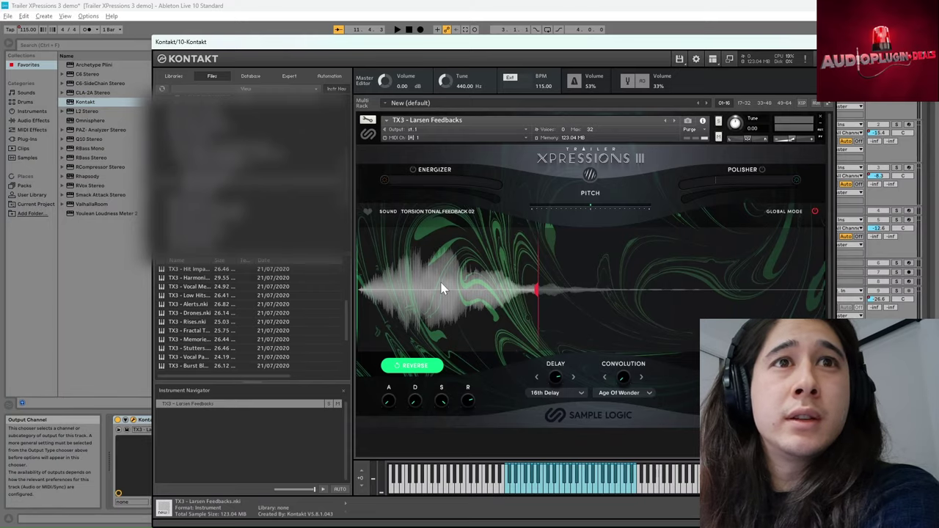
left_click_drag(195, 341, 213, 339)
left_click_drag(477, 305, 477, 305)
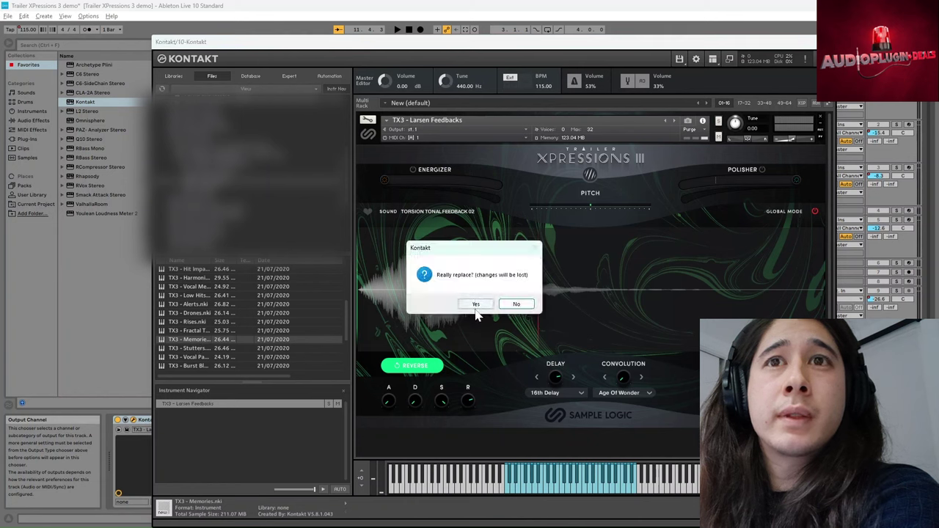
Confirm replacing Larsen Feedbacks with TX3 - Memories
left_click(475, 305)
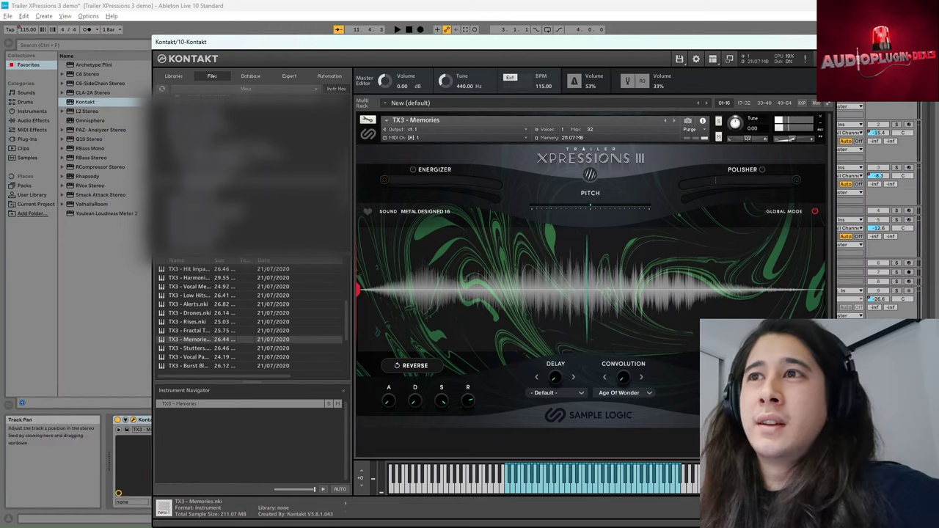
left_click(825, 42)
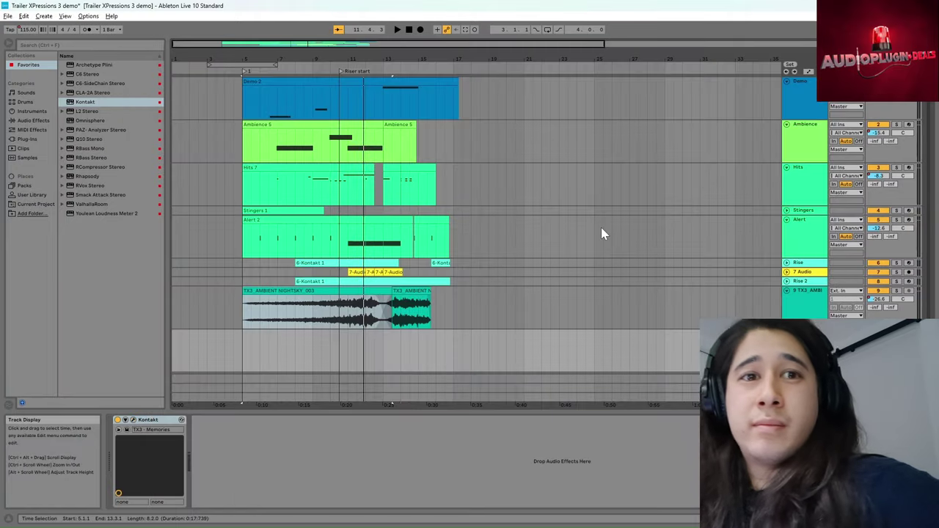